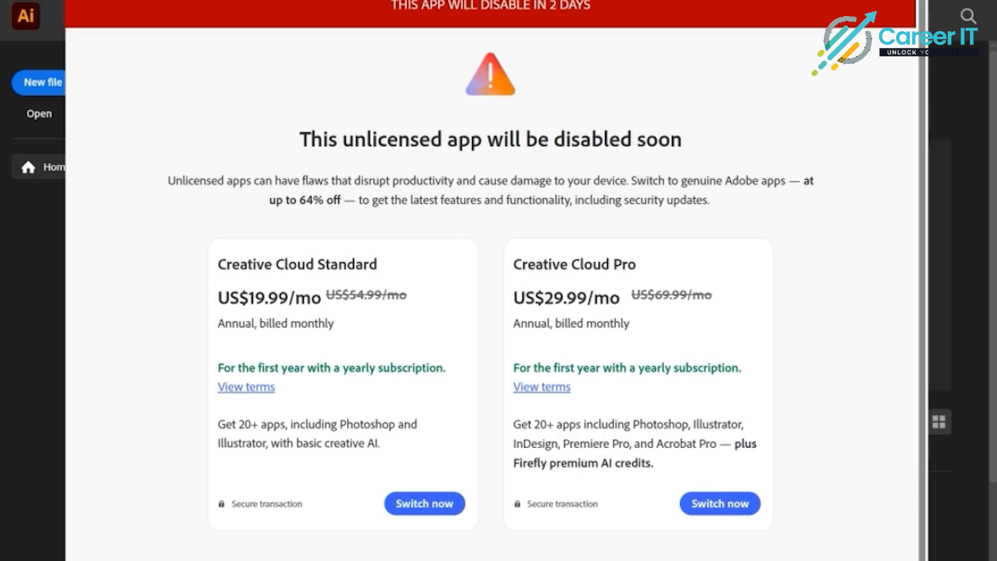
Open Windows Defender Firewall and go to its advanced settings
key("super")
type("win")
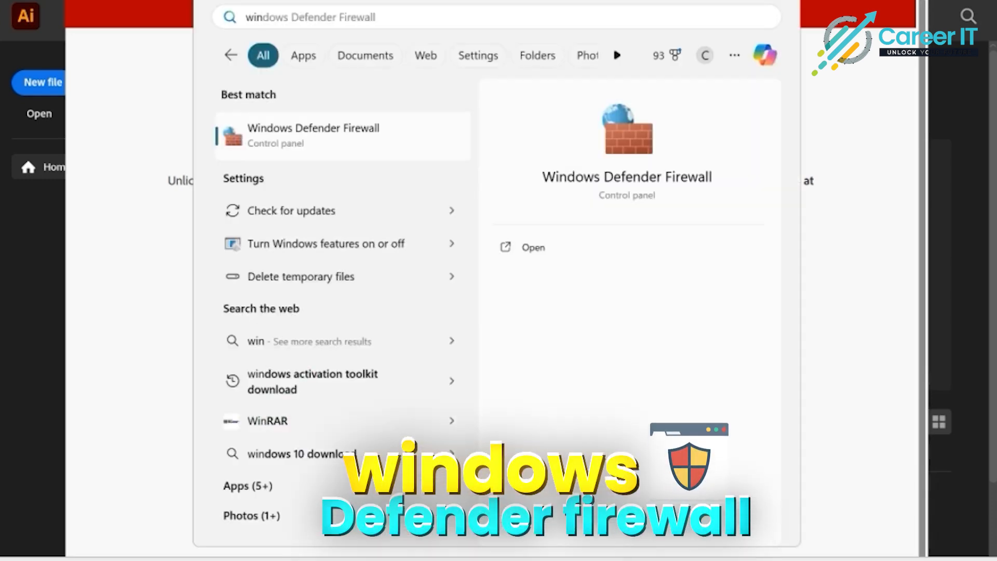
key("Return")
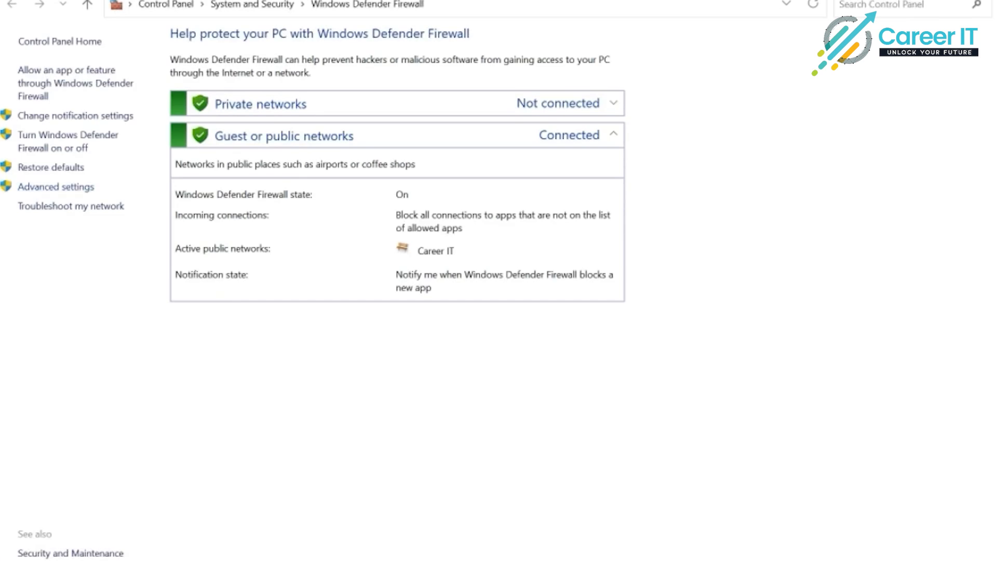
left_click(56, 187)
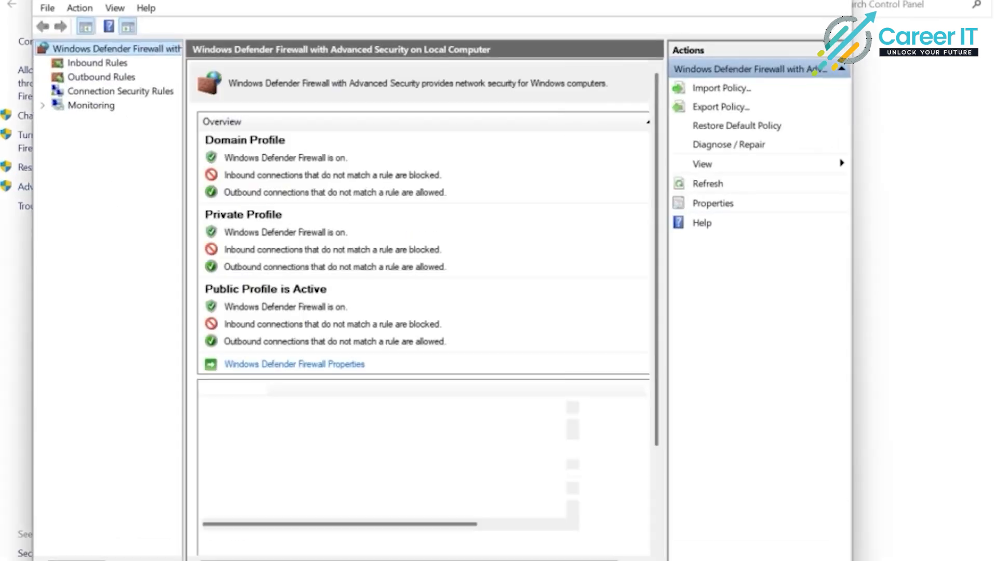
Start a new inbound rule of the Program type and continue to the program path page
left_click(97, 63)
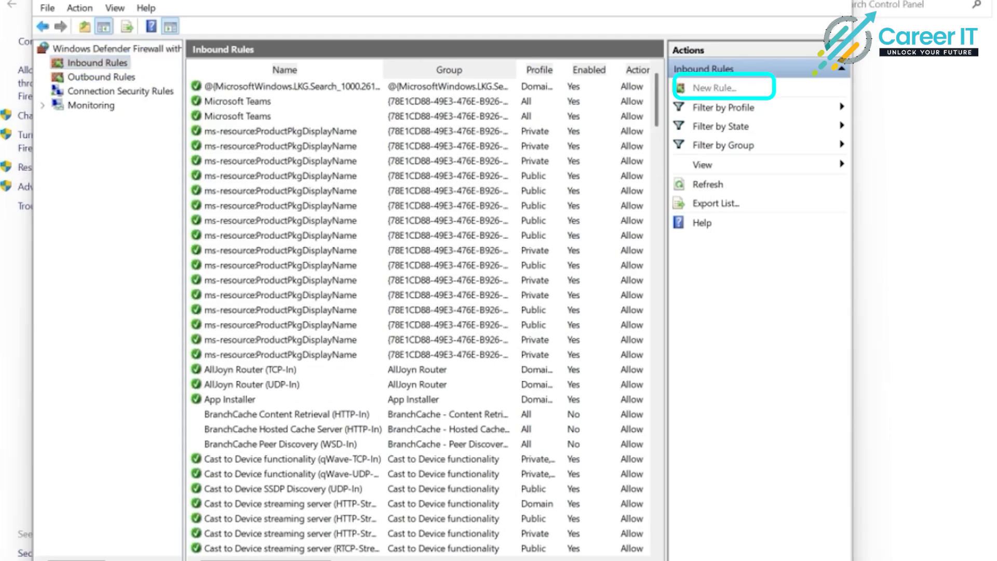
left_click(715, 88)
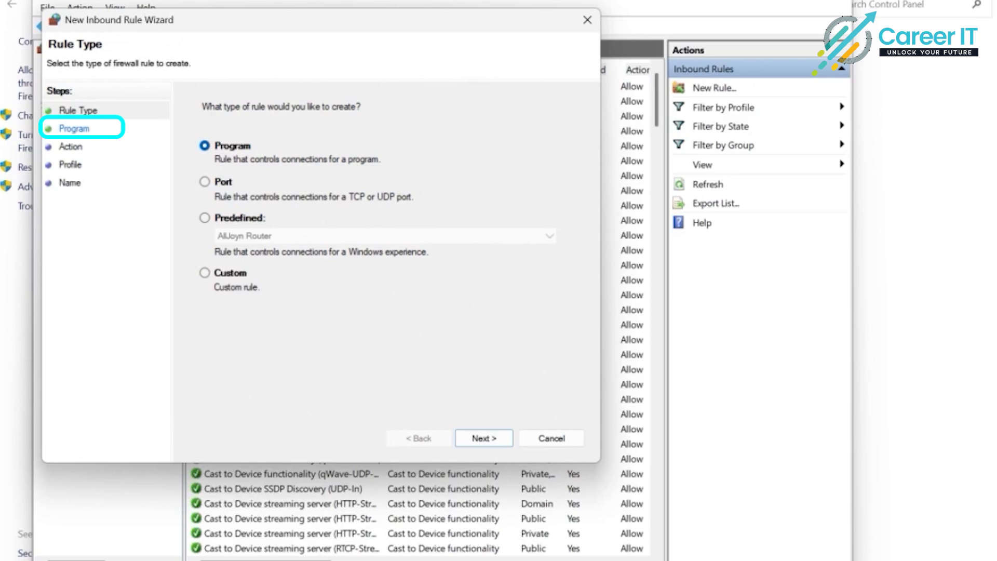
key("Return")
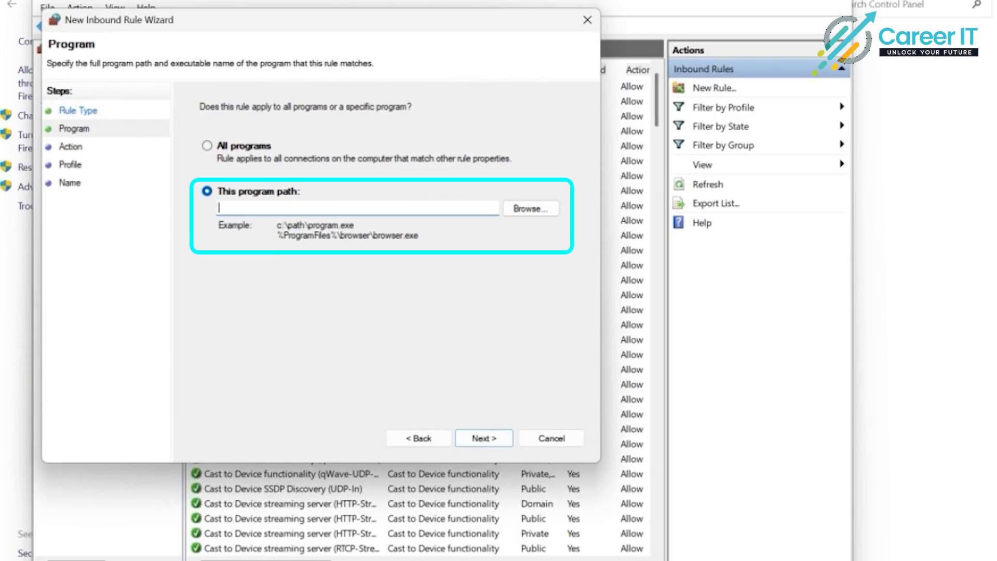
Search Windows for Adobe Illustrator 2023 and open the file location of its shortcut
key("super")
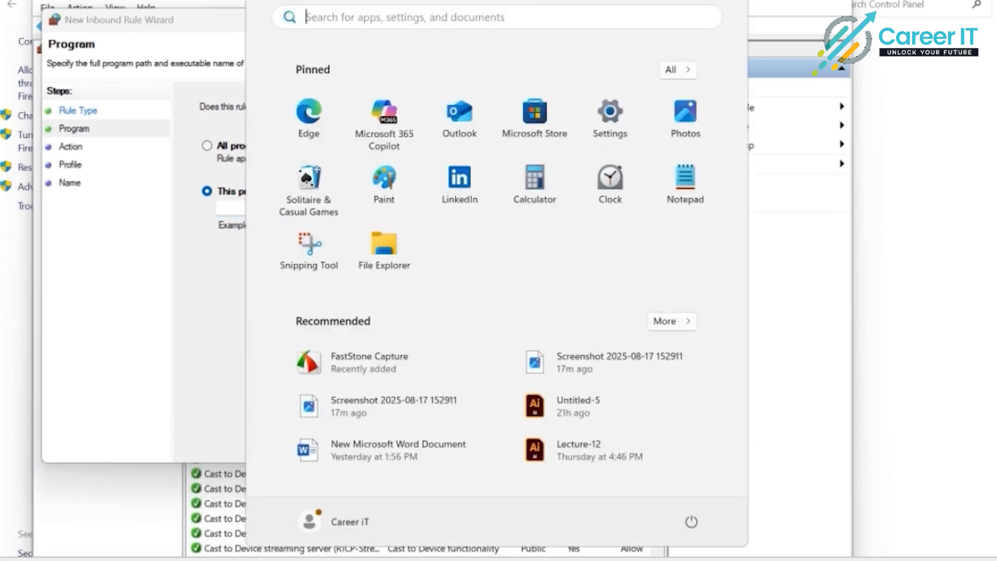
type("adob")
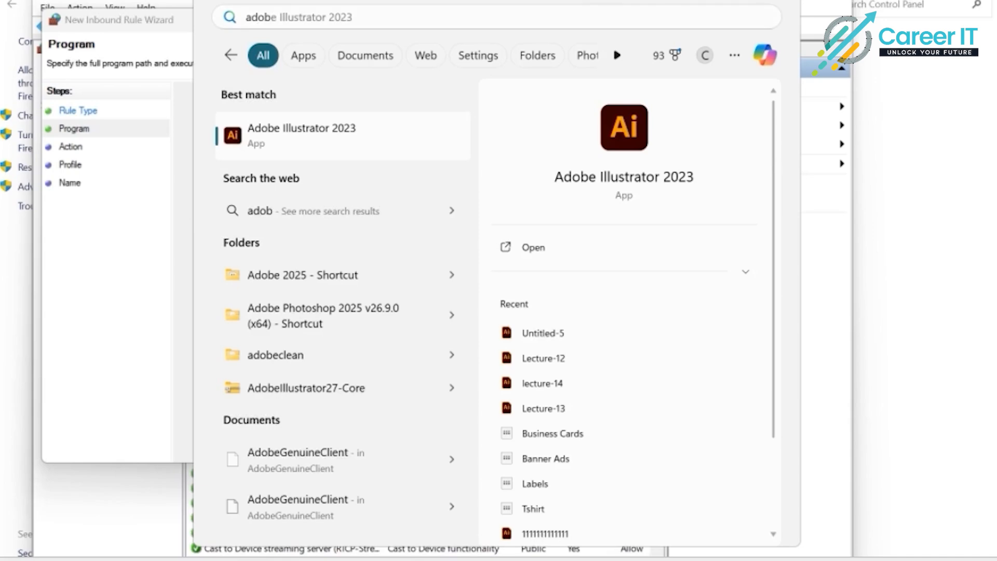
right_click(319, 134)
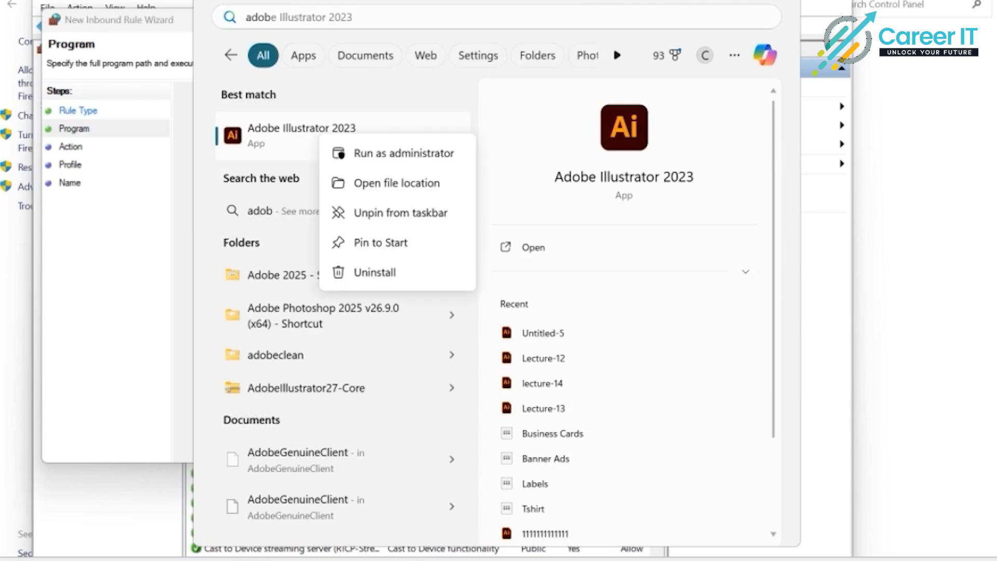
key("Down")
key("Down")
key("Down")
key("Up")
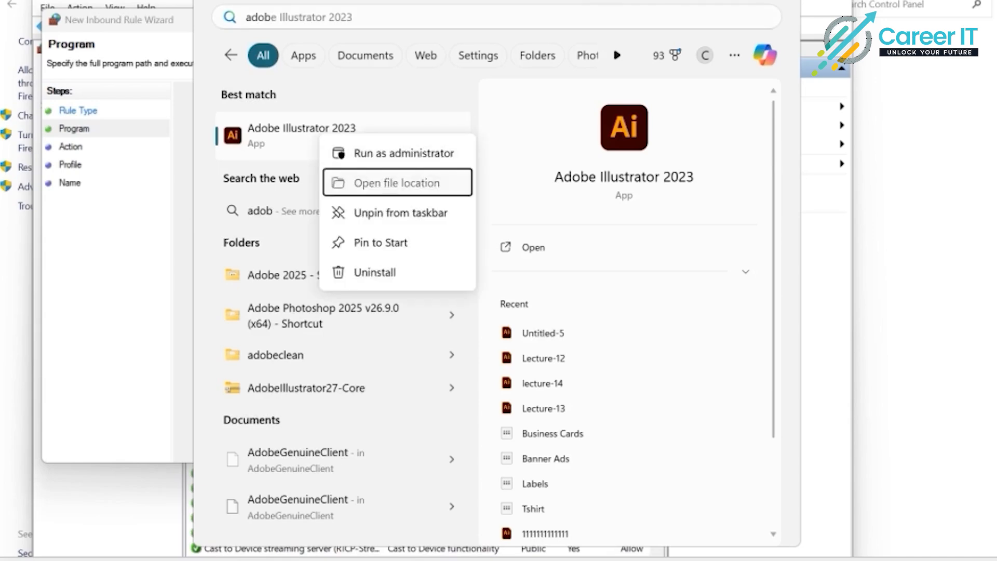
key("Return")
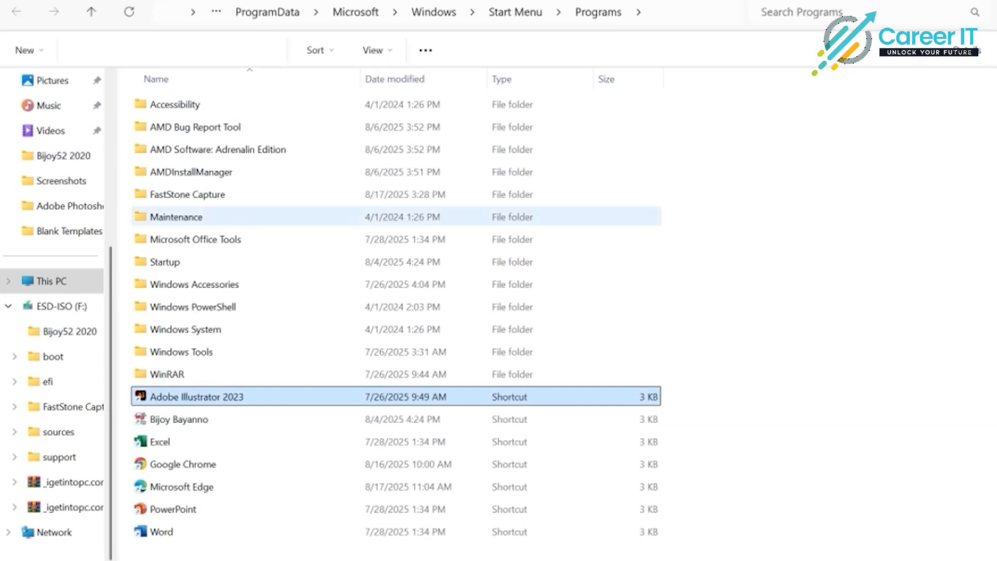
Open the folder the Adobe Illustrator 2023 shortcut points to and copy the Illustrator application's full path
right_click(198, 399)
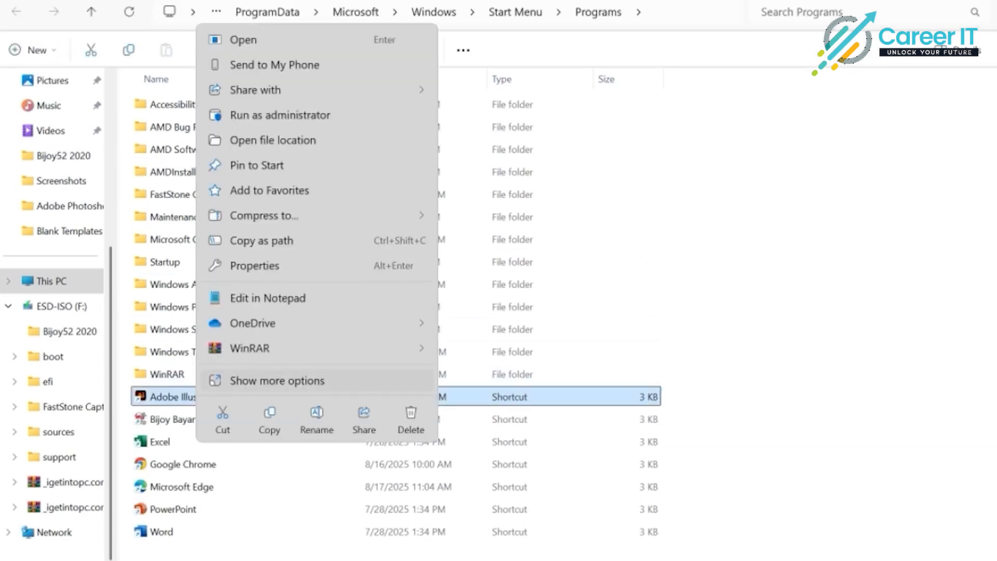
left_click(277, 380)
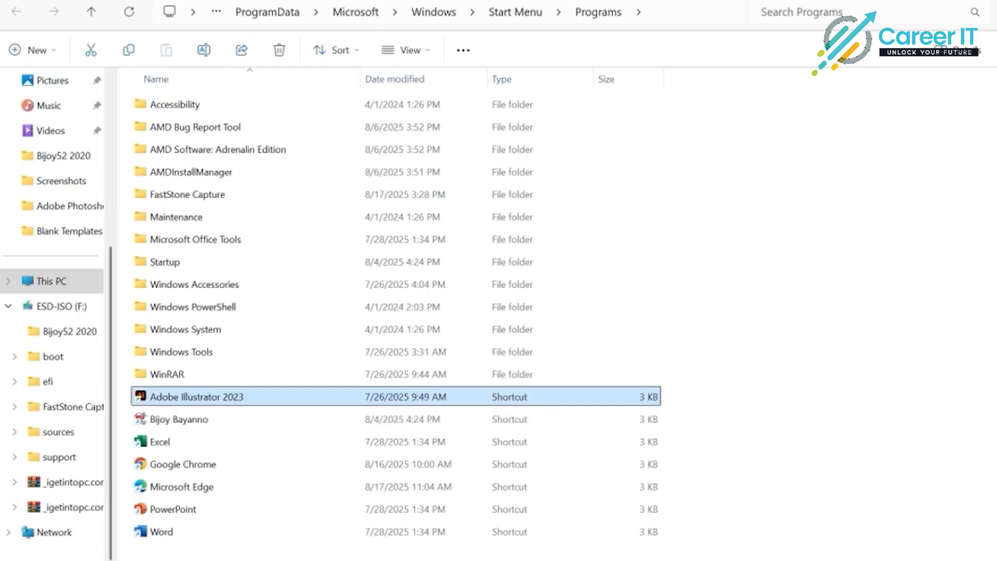
right_click(229, 397)
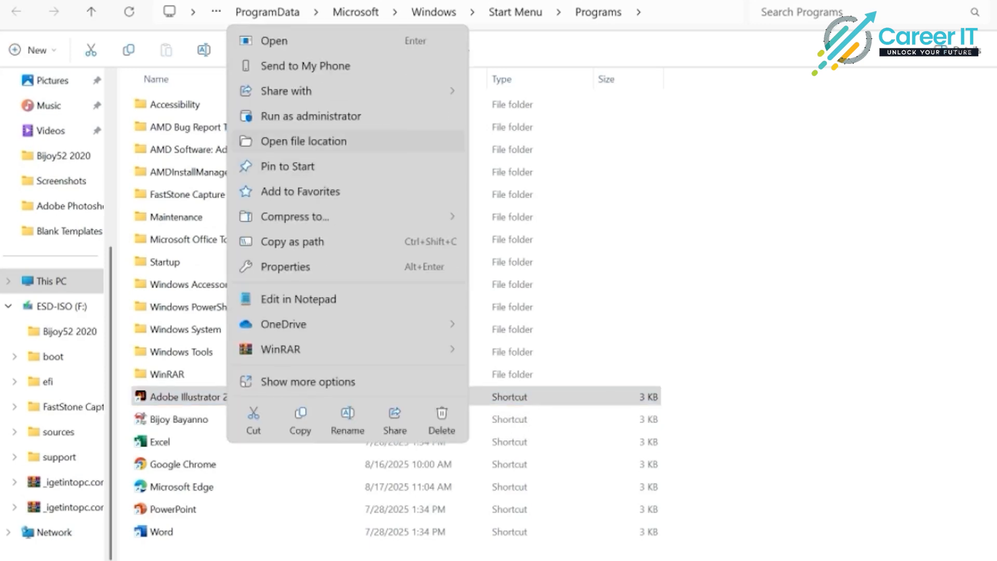
left_click(303, 140)
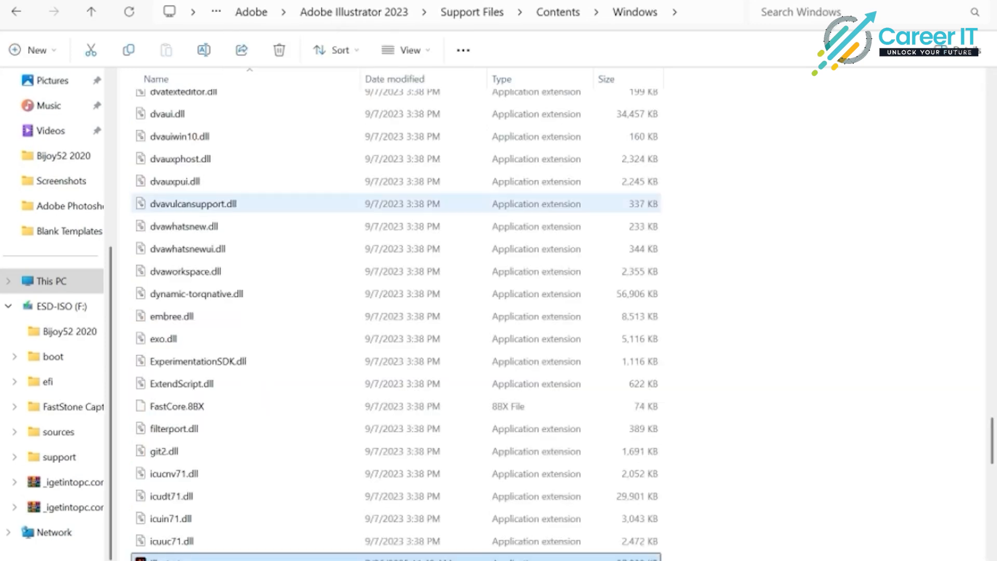
scroll(208, 316, "down", 2)
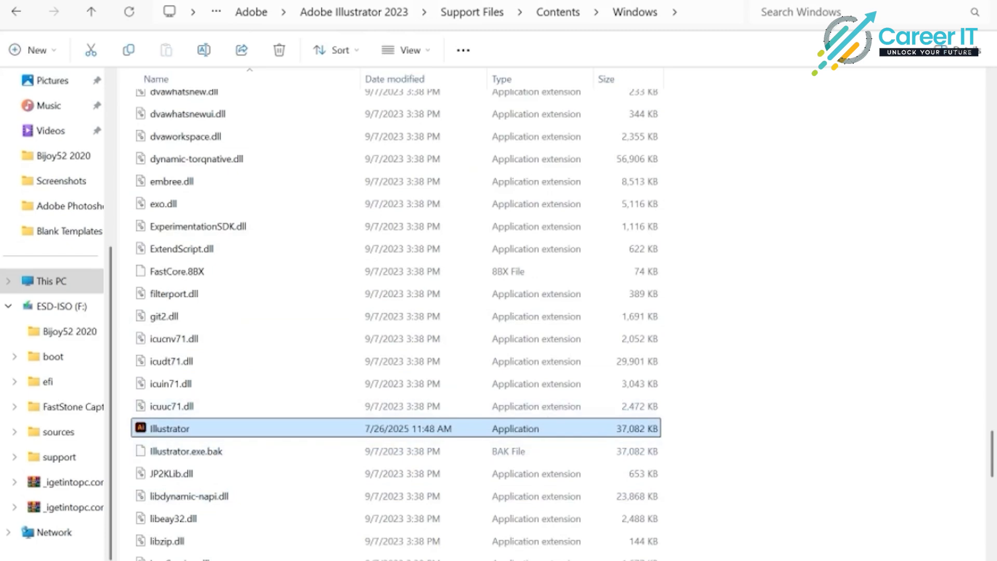
right_click(194, 429)
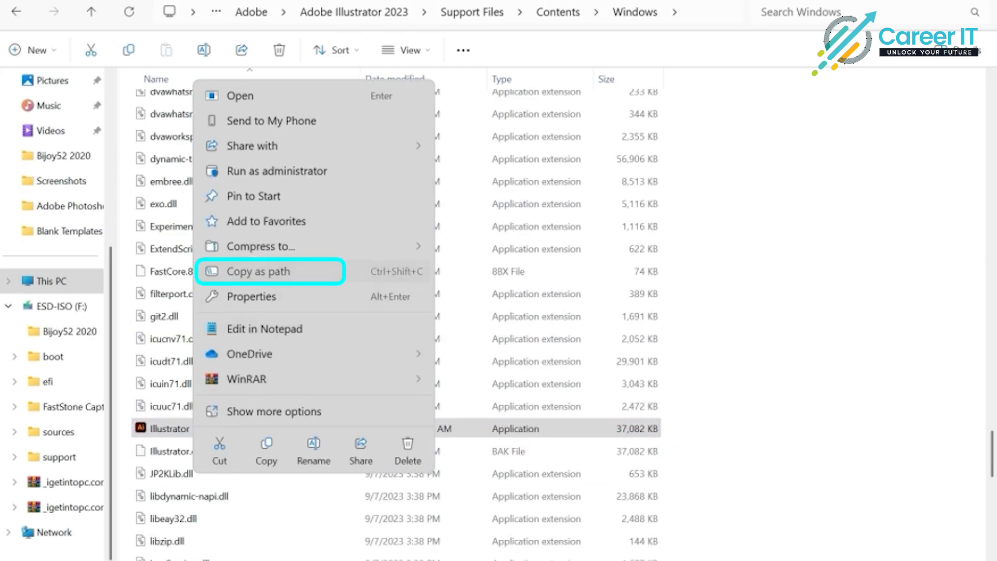
left_click(258, 271)
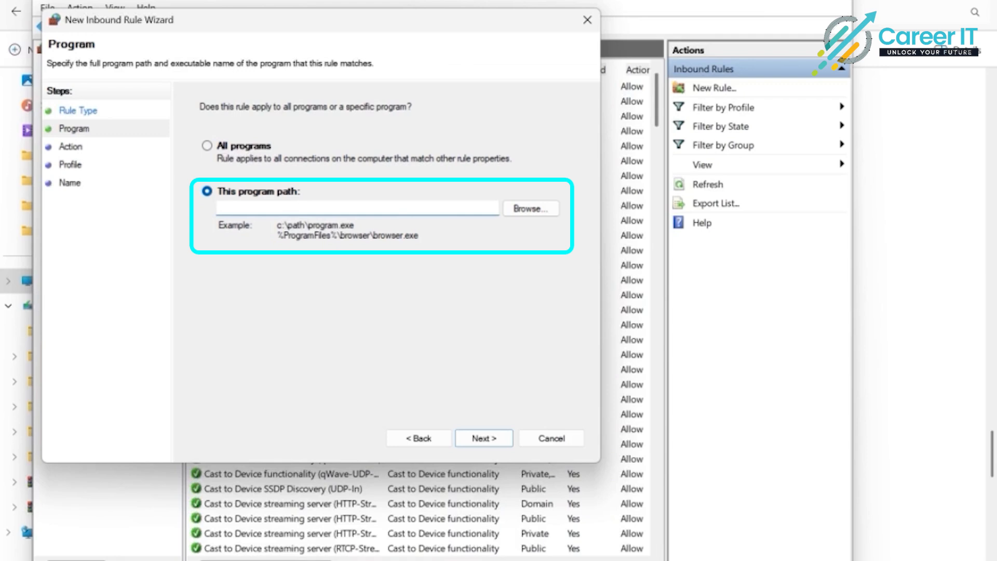
Paste the copied Illustrator.exe path as the inbound rule's program path and try to continue
type("\"C:\\Program Files\\Adobe\\Adobe Illustrator 2023\\Support Files\\Contents\\Windows\\Illustrator.exe\"")
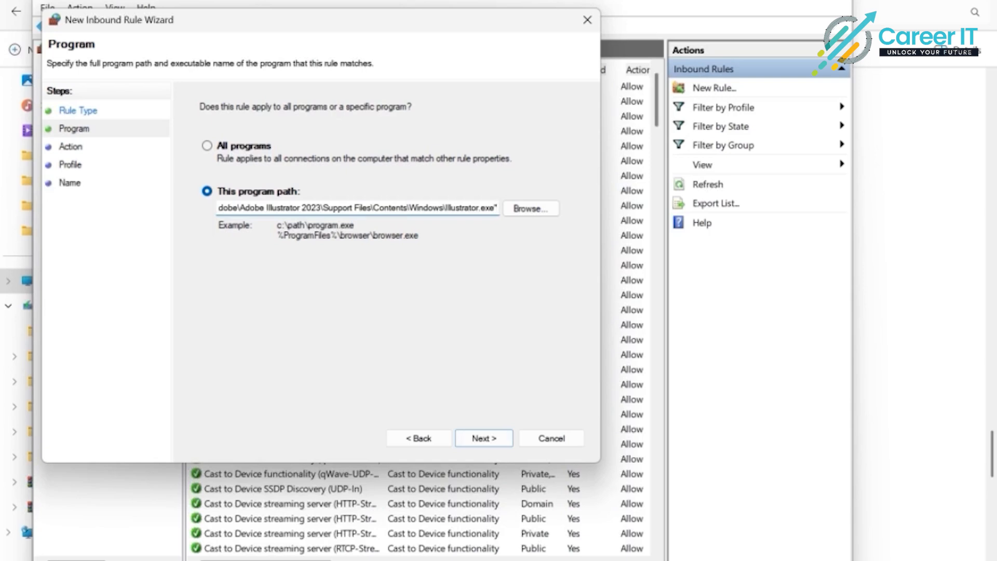
key("Return")
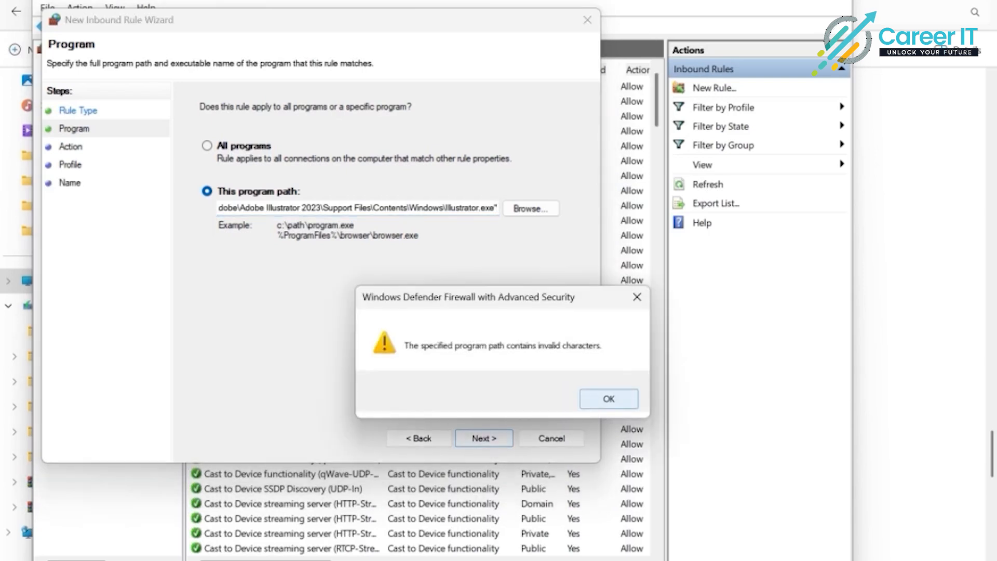
left_click(609, 398)
Remove the quotation marks at both ends of the inbound rule's program path and continue to the action page
left_click(495, 209)
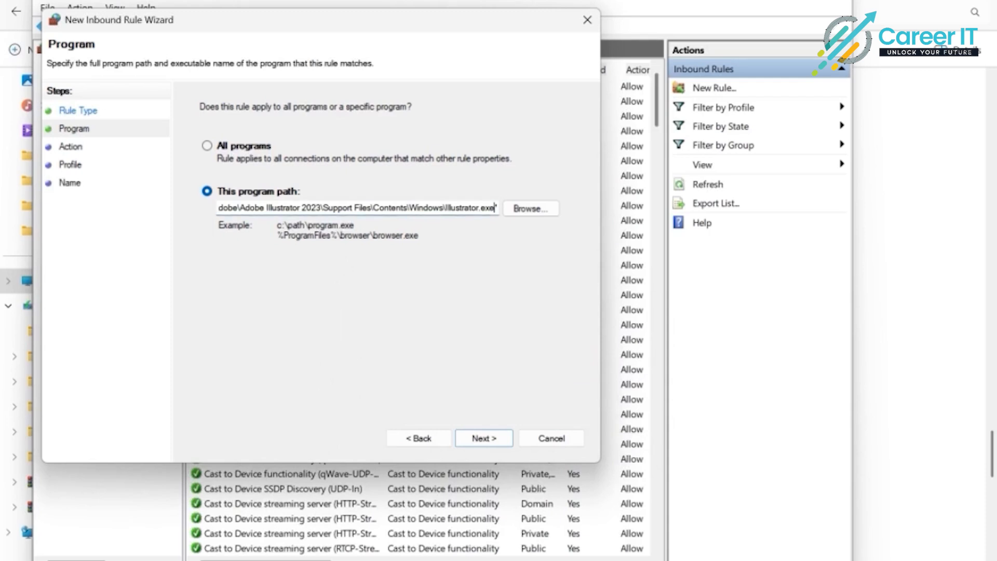
left_click(497, 209)
key("BackSpace")
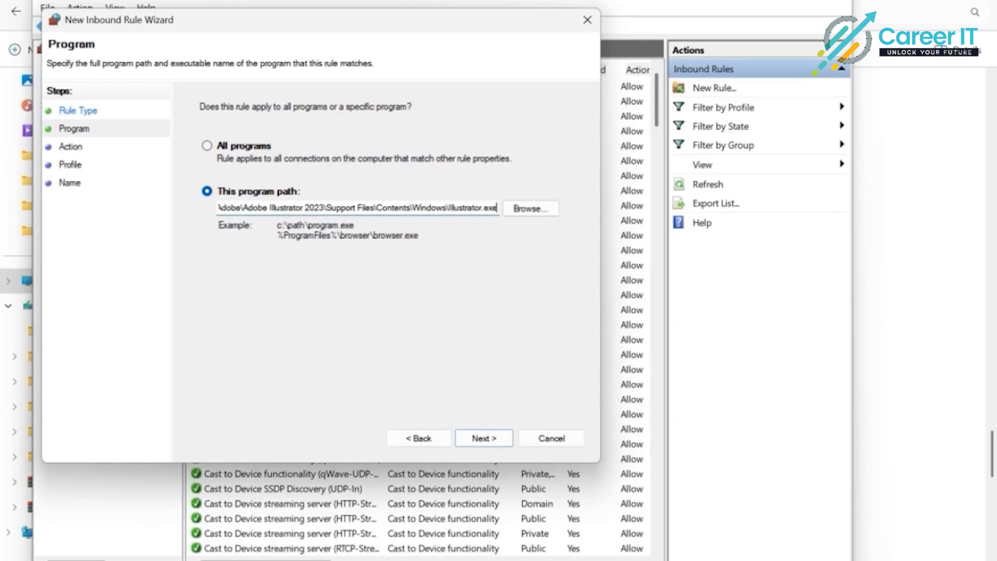
left_click(221, 208)
key("Left")
key("Left")
key("Left")
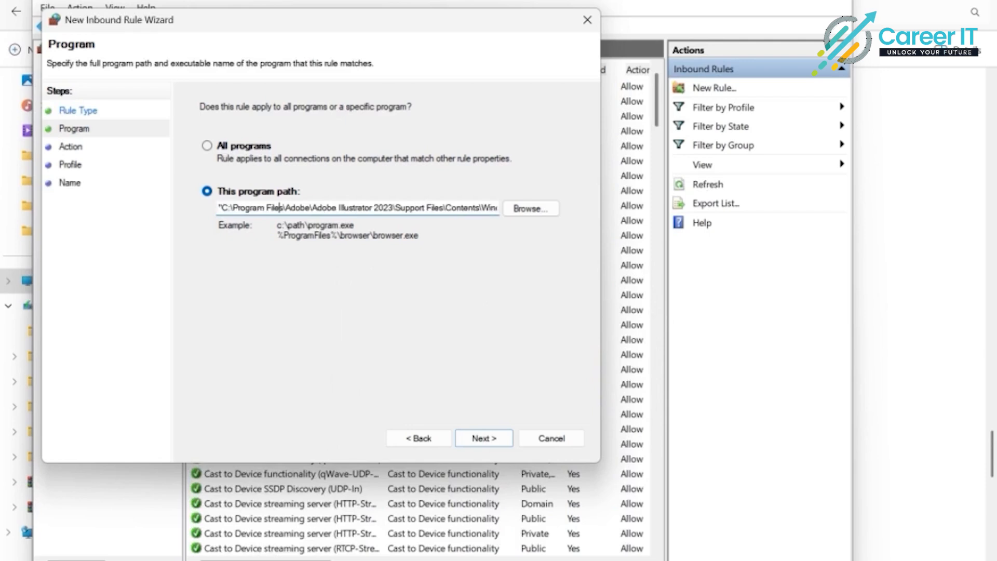
key("Home")
key("Delete")
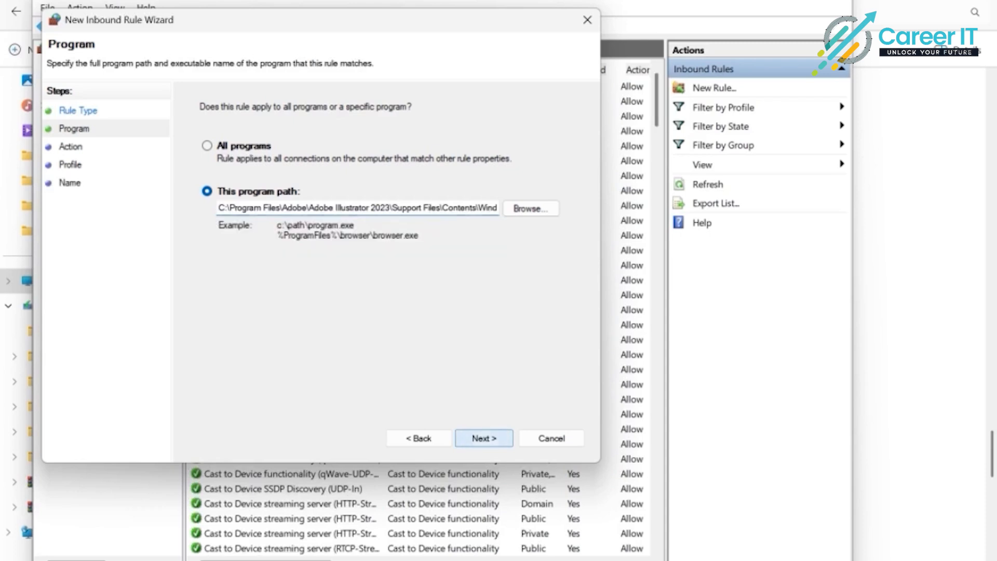
key("Return")
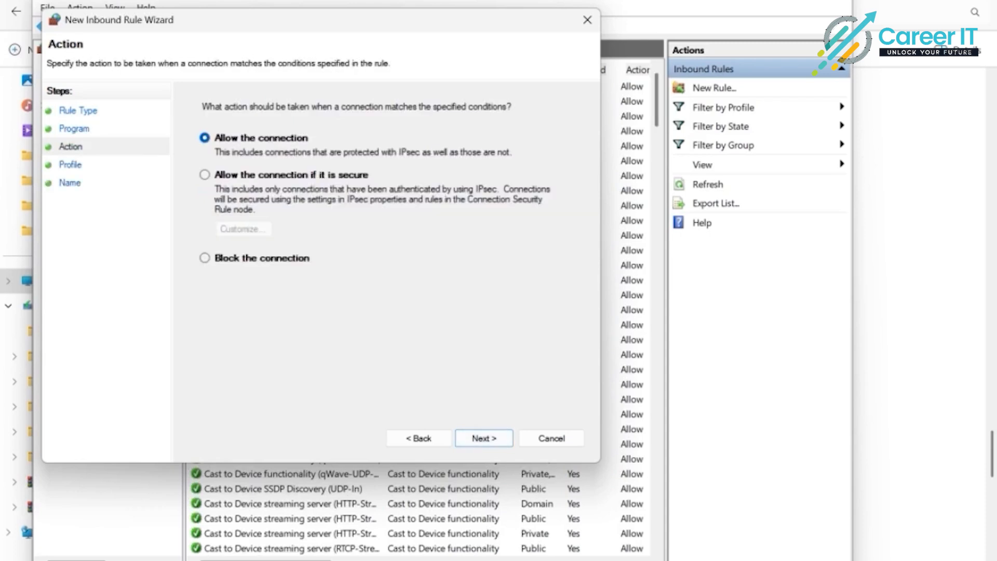
Set the inbound rule to block the connection on the Domain, Private and Public profiles, and finish it with the name "adobe illustrator"
left_click(205, 258)
key("Return")
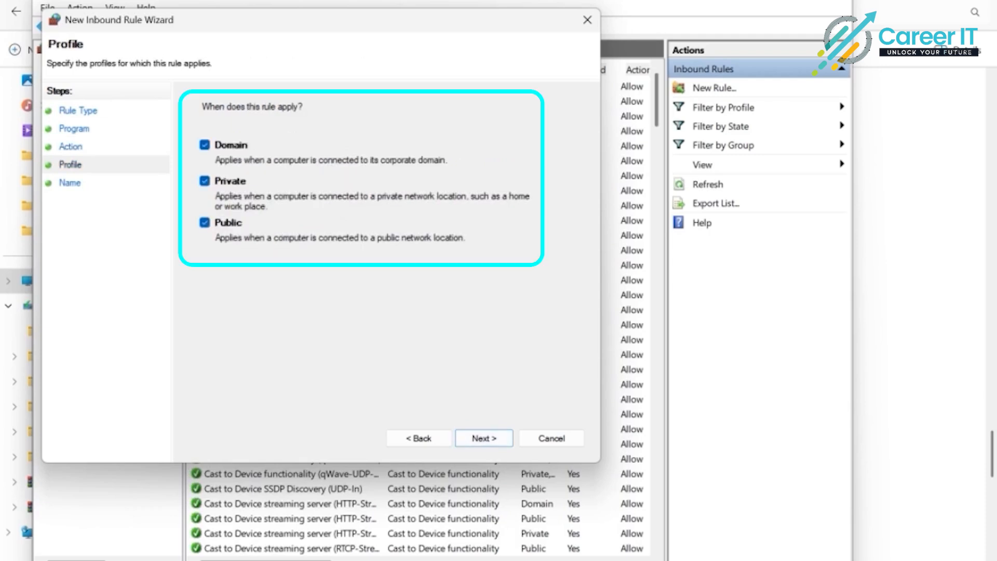
key("Return")
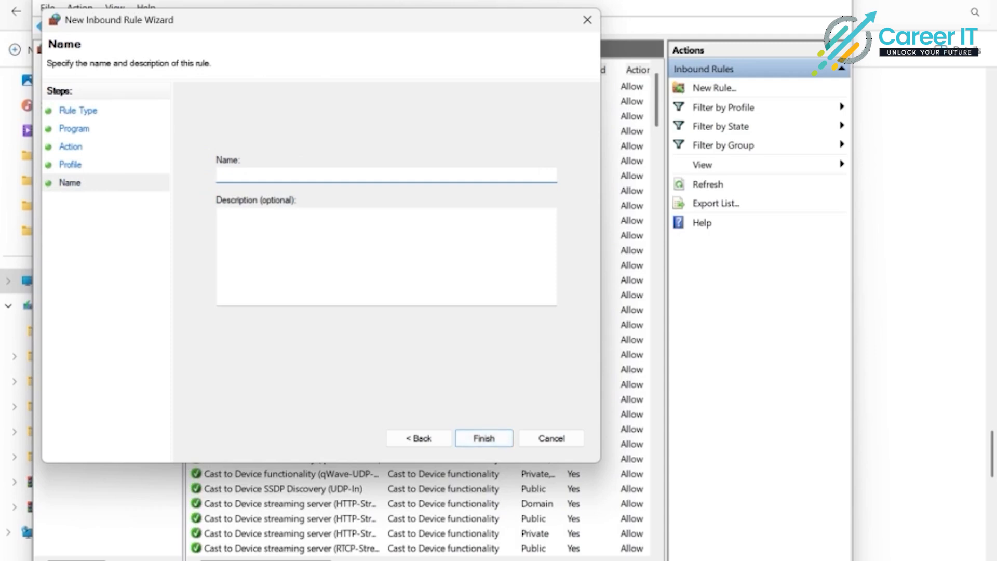
type("adobe illustrator")
key("Return")
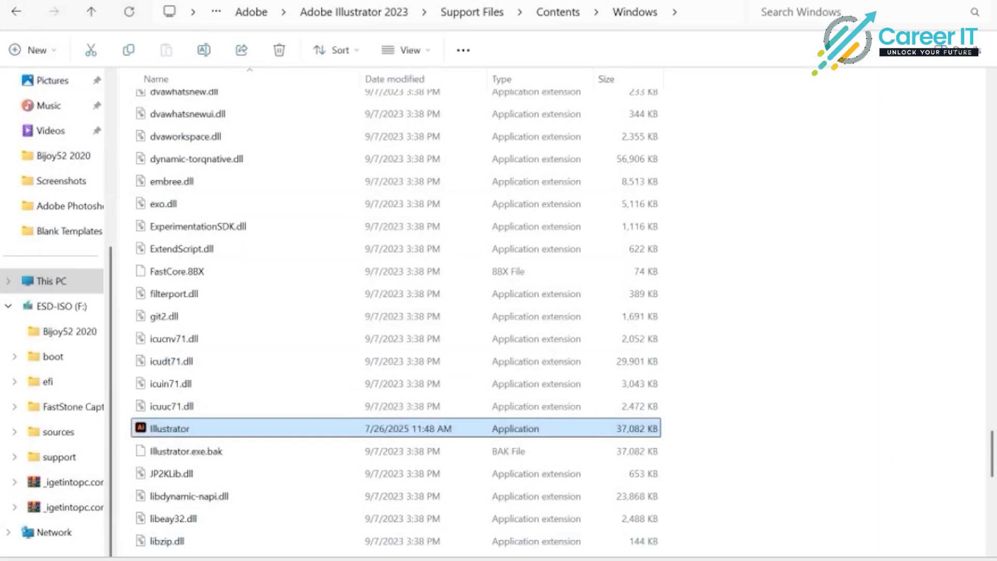
Return to the firewall window and start a new outbound rule of the Program type
mouse_move(741, 560)
left_click(742, 496)
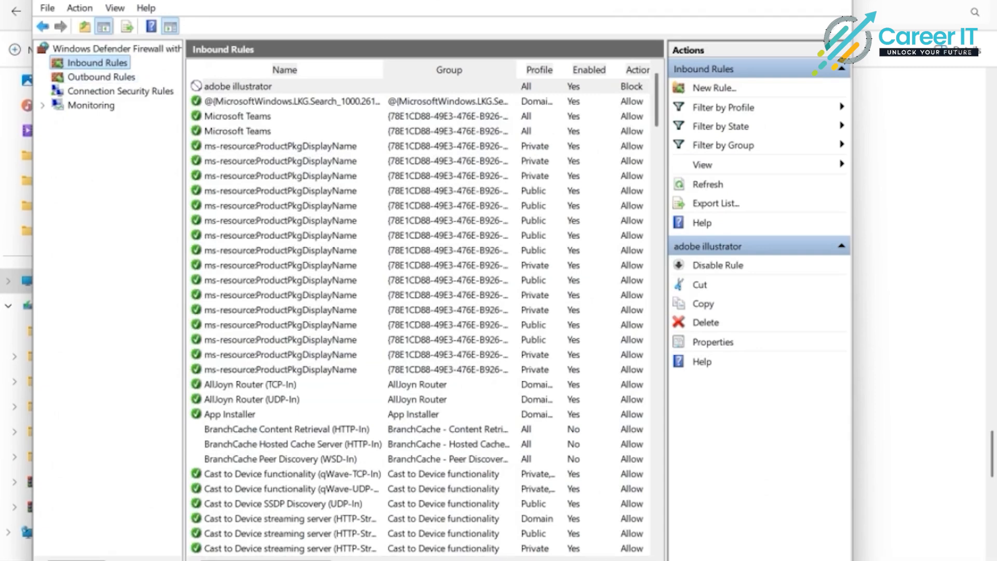
left_click(101, 77)
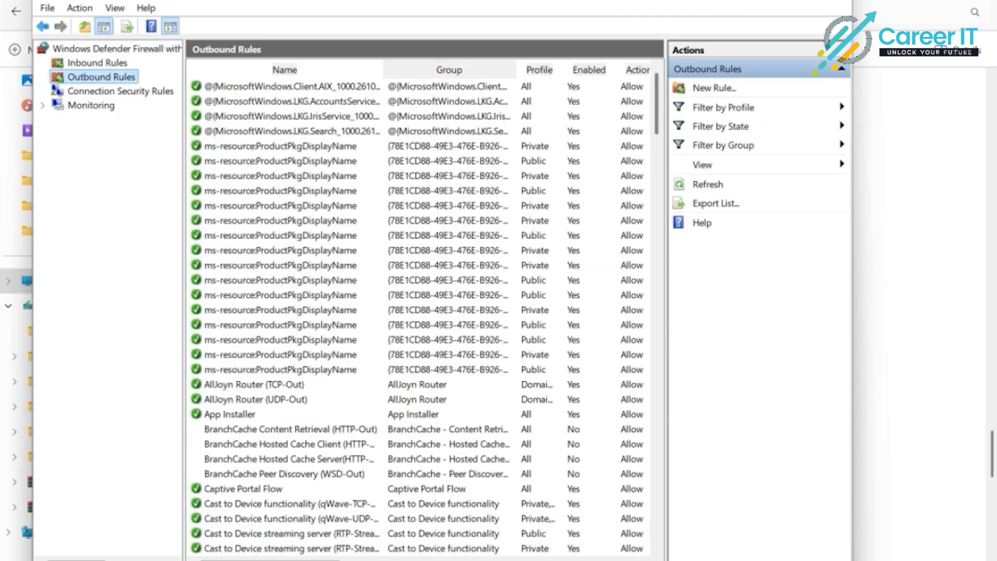
left_click(714, 88)
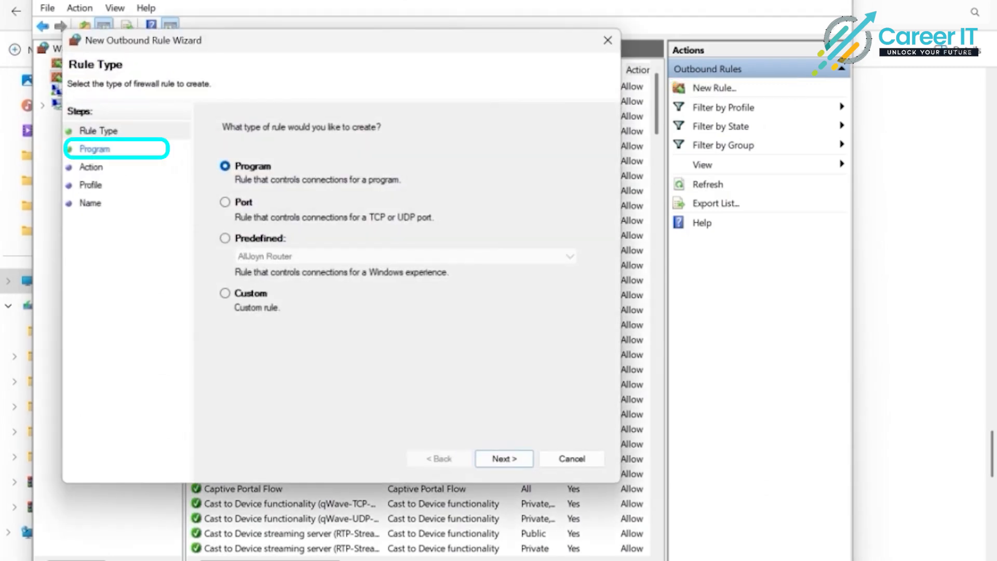
left_click(505, 458)
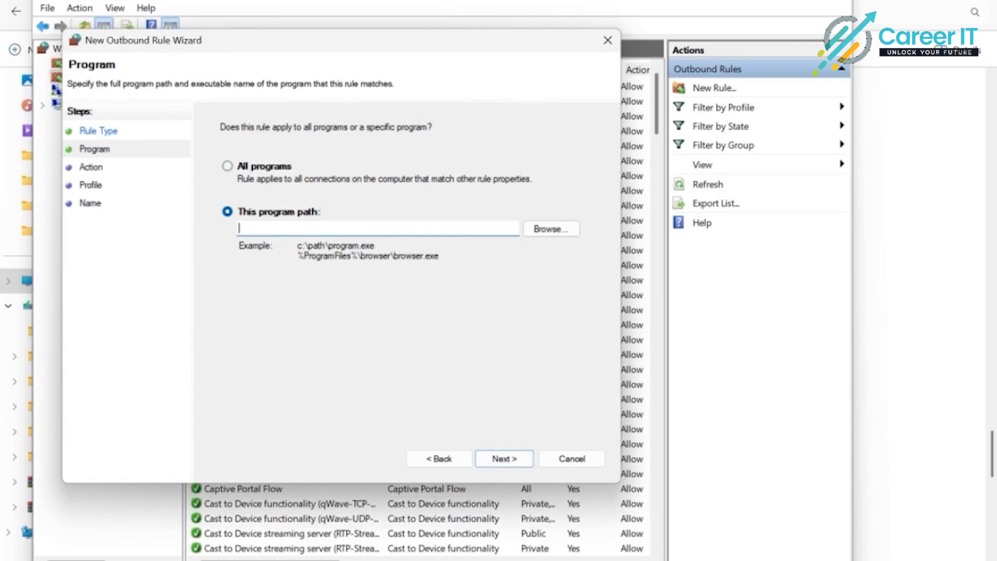
Set the outbound rule's program path to C:\Program Files\Adobe\Adobe Illustrator 2023\Support Files\Contents\Windows\Illustrator.exe without quotation marks, and continue to the action page
type("\"C:\\Program Files\\Adobe\\Adobe Illustrator 2023\\Support Files\\Contents\\Windows\\Illustrator.exe\"")
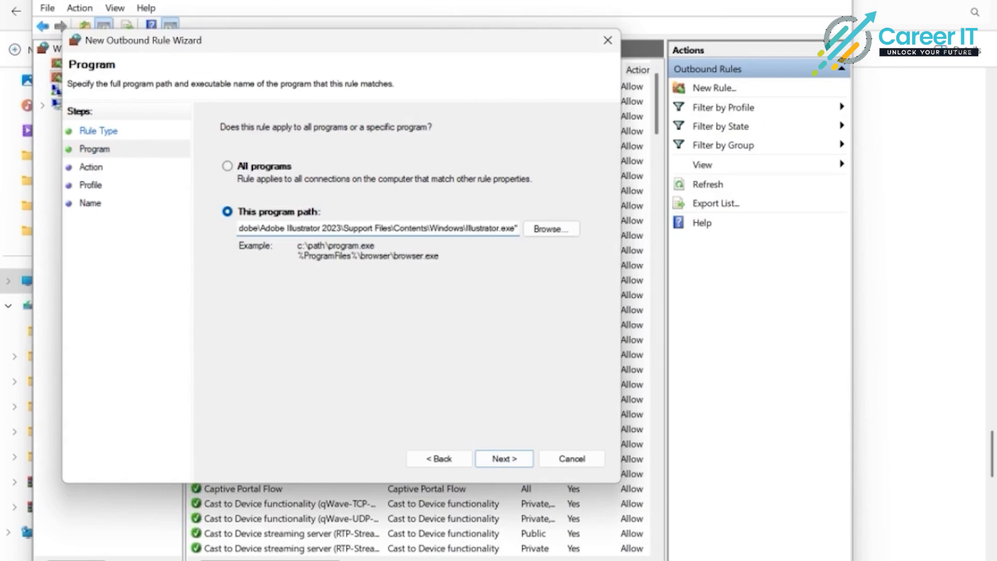
key("BackSpace")
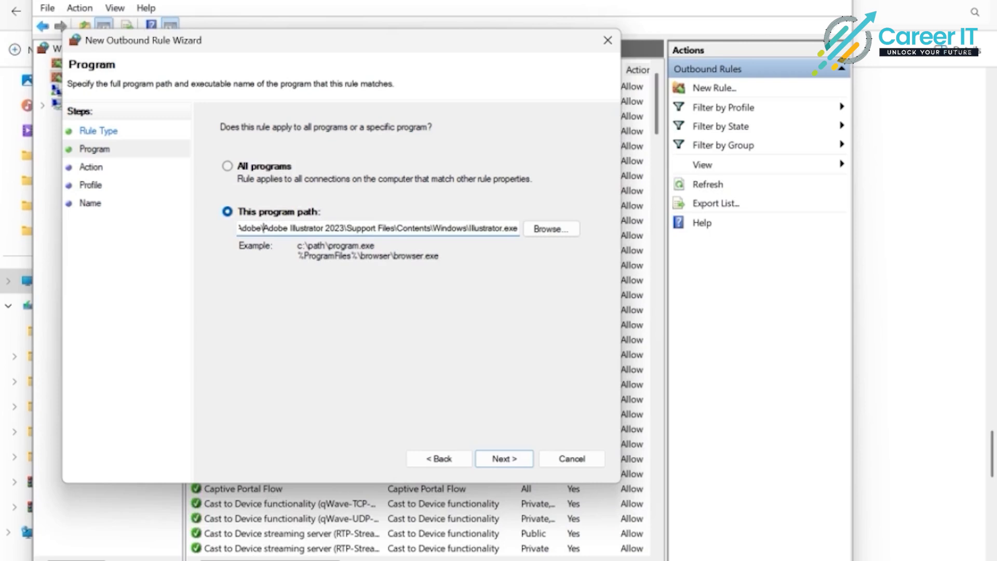
key("Left")
key("Left")
key("Left")
key("Left")
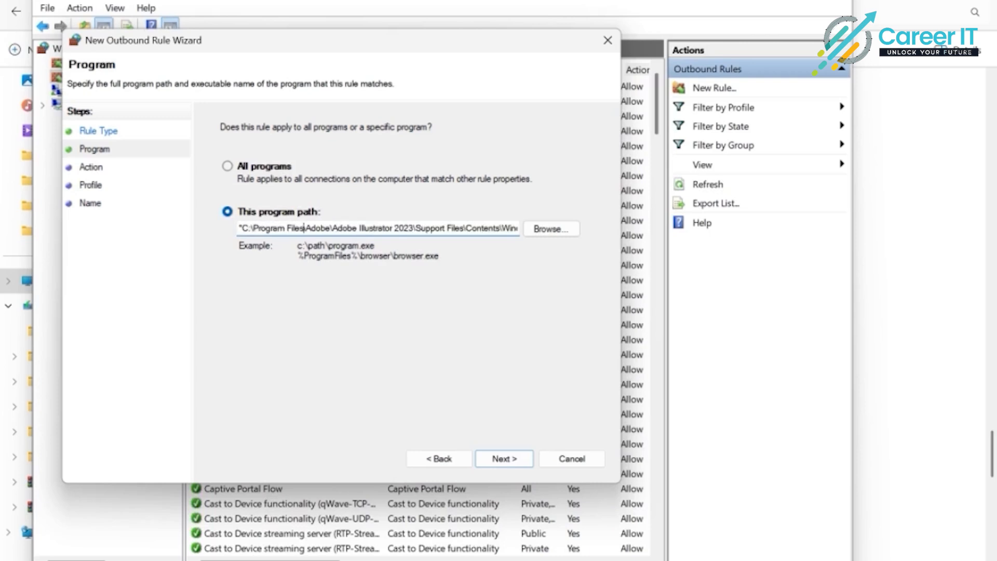
key("Home")
key("Delete")
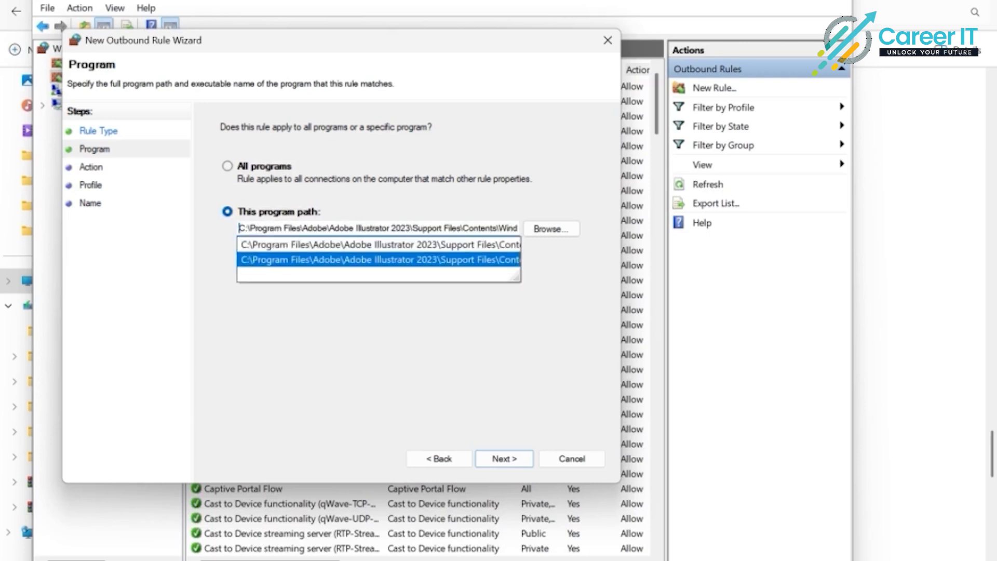
key("Return")
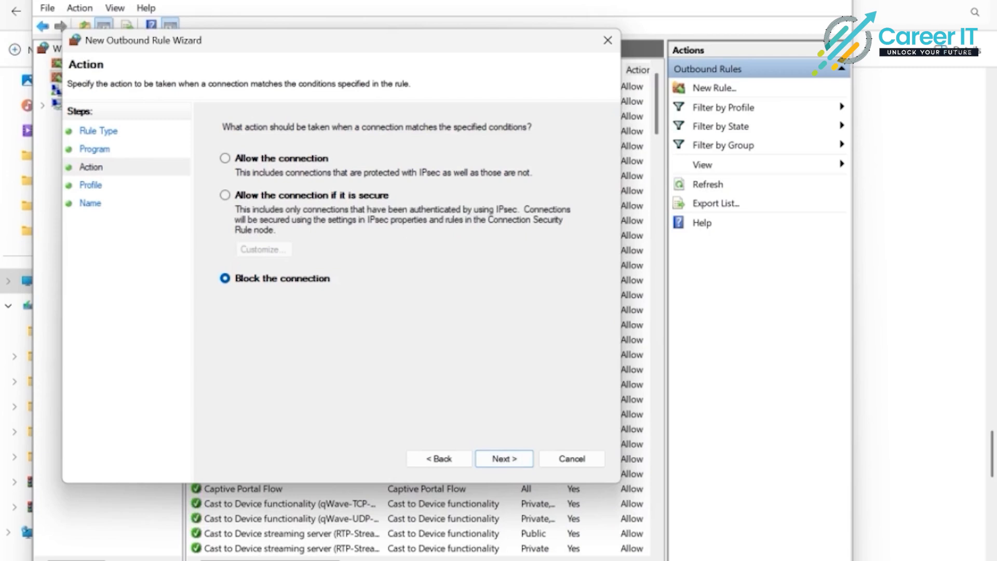
Set the outbound rule to block the connection on the Domain, Private and Public profiles, and finish it with the name "adobe illustrator"
key("Return")
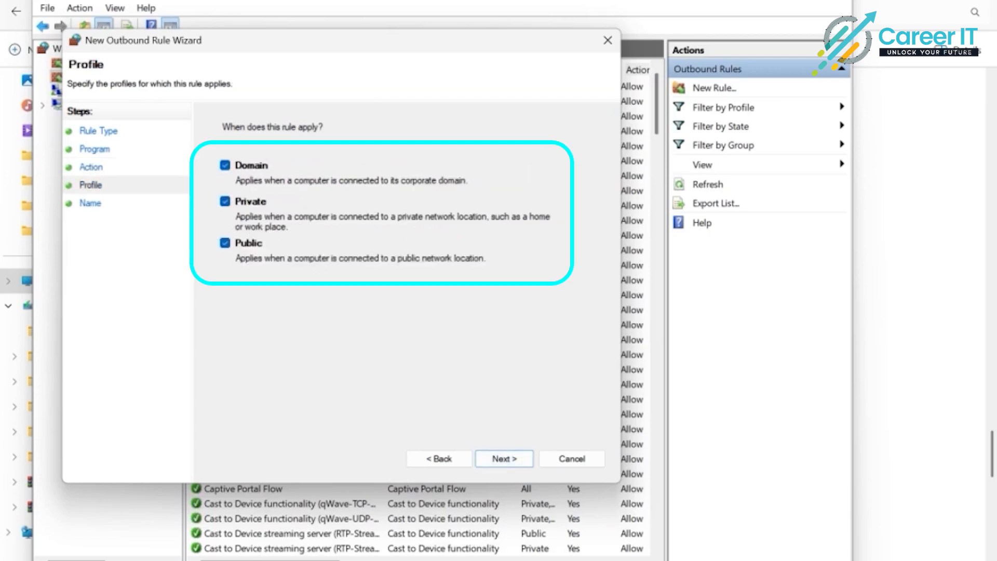
key("Return")
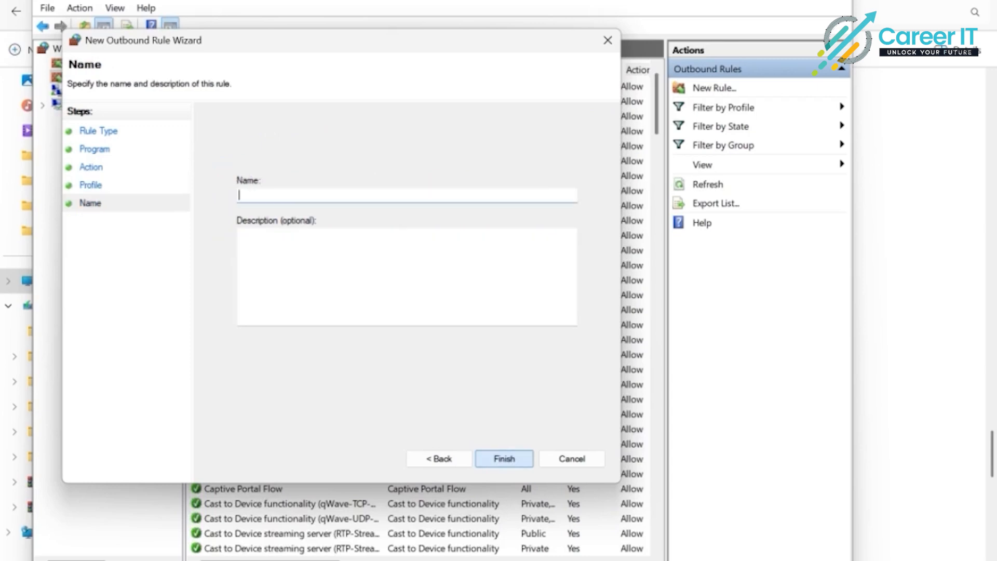
left_click(504, 459)
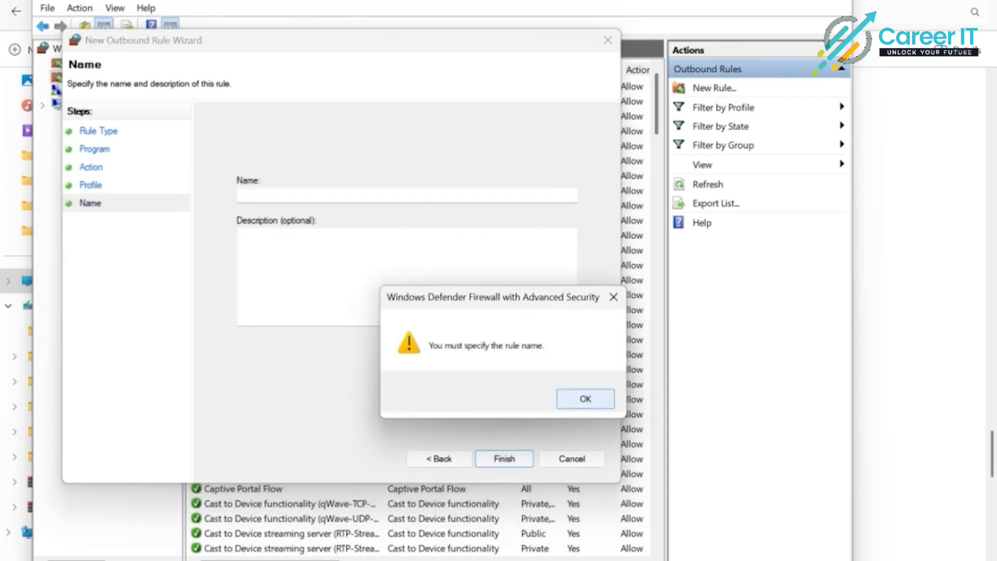
left_click(586, 399)
type("ado")
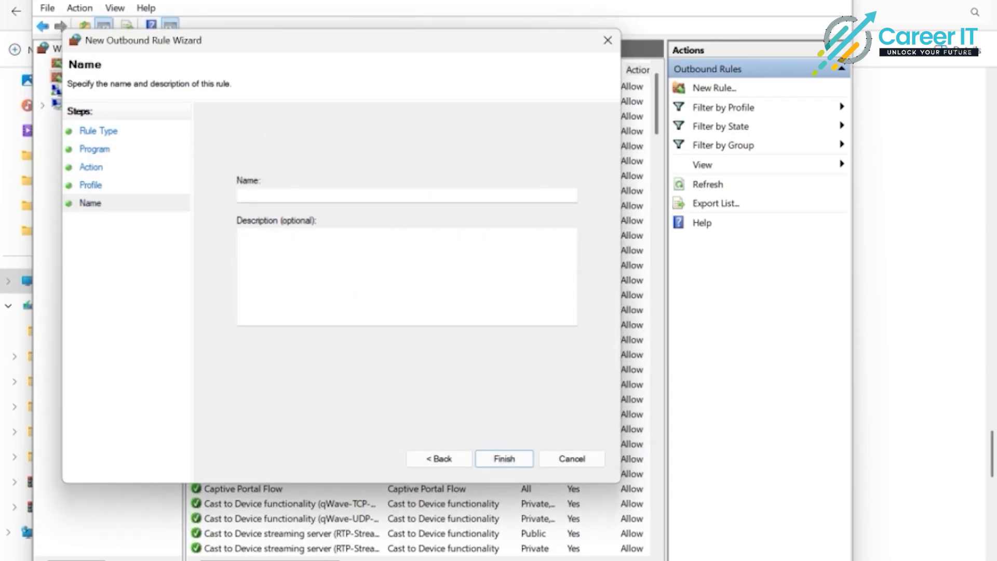
type("be illustrator")
key("Return")
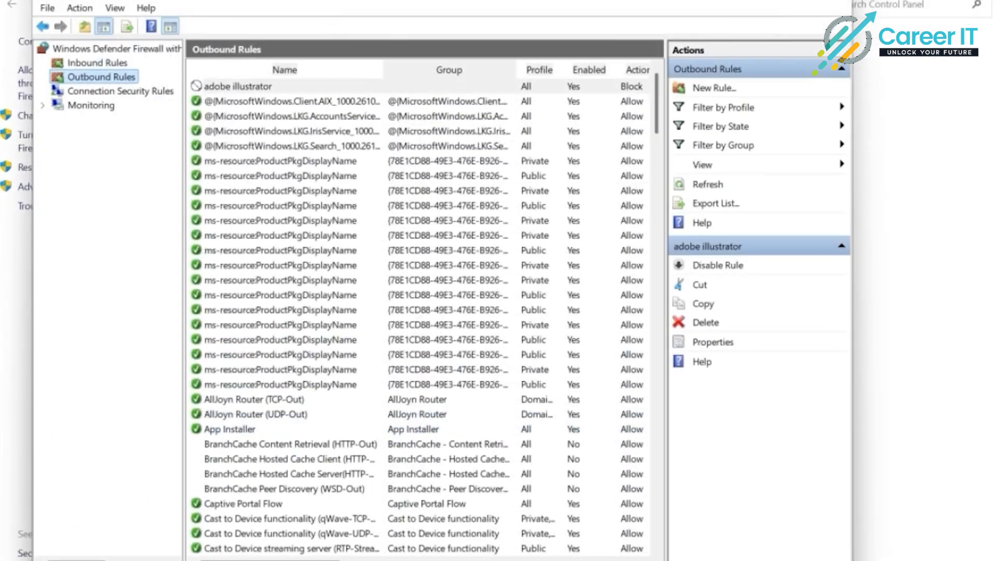
Close the firewall window and look over the recent files on Adobe Illustrator's home screen
key("alt+F4")
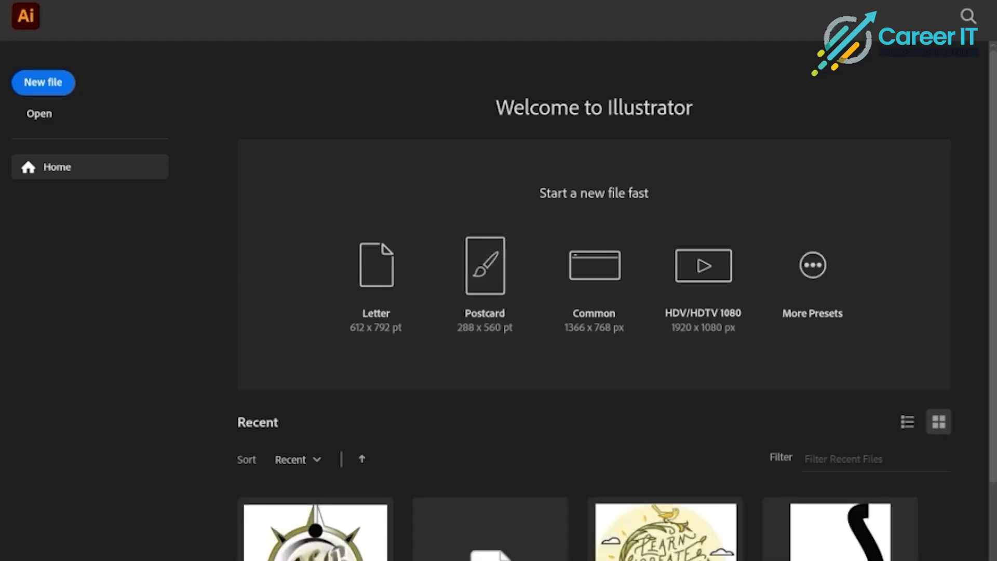
scroll(594, 312, "down", 3)
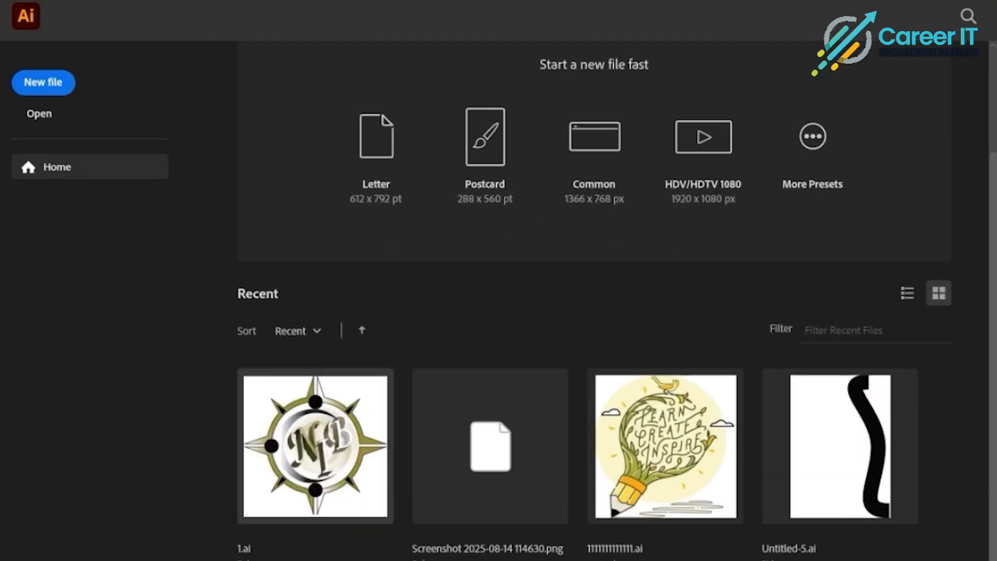